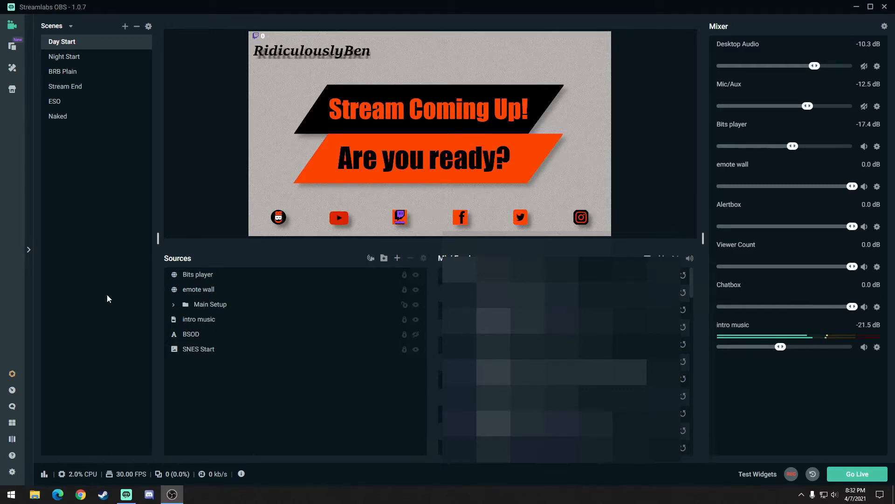
- Create a scene named New Scene and add a new Alertbox source named tutorial to it
left_click(125, 26)
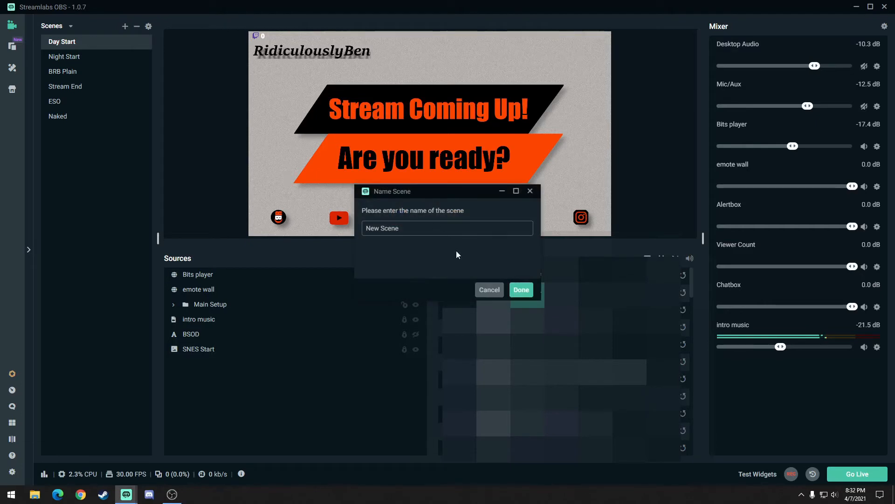
left_click(517, 290)
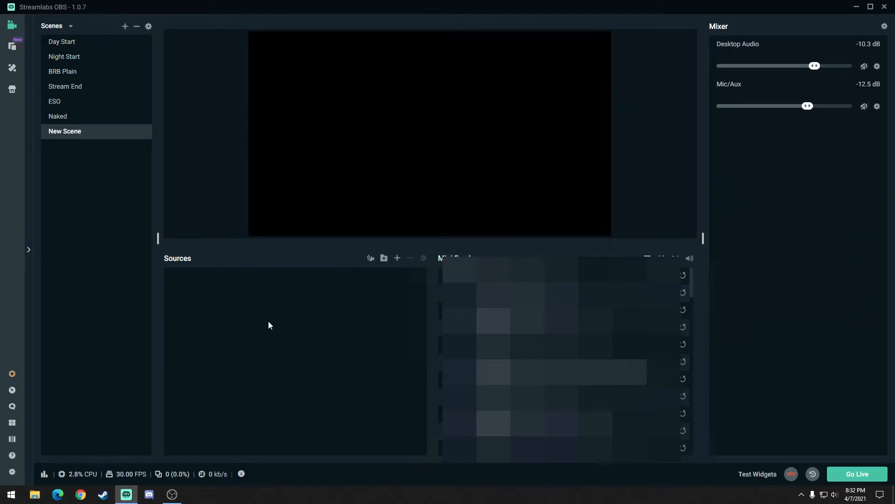
left_click(397, 260)
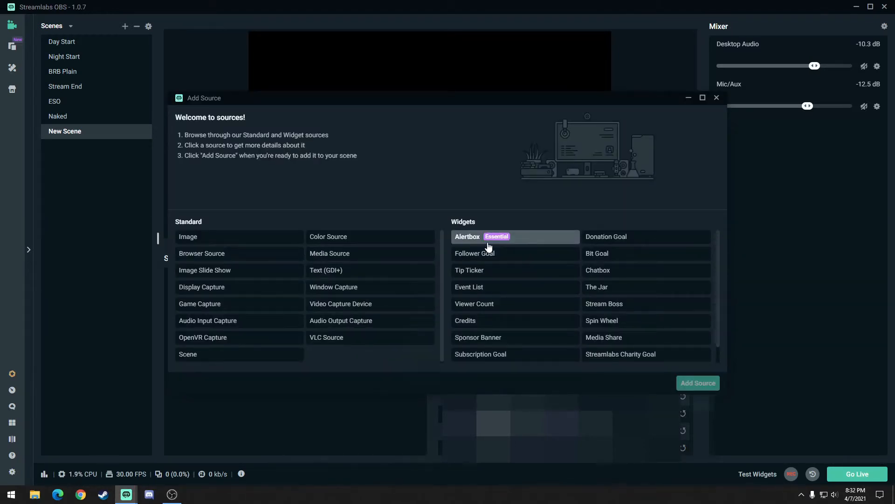
left_click(521, 238)
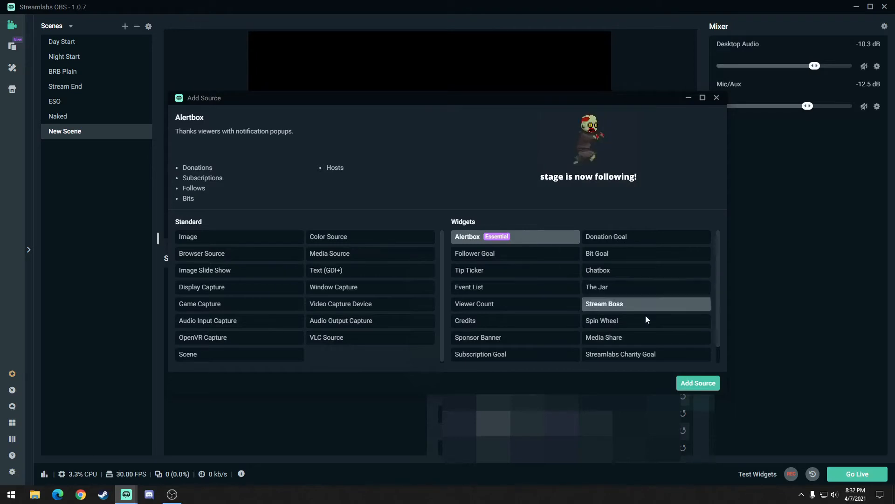
left_click(688, 384)
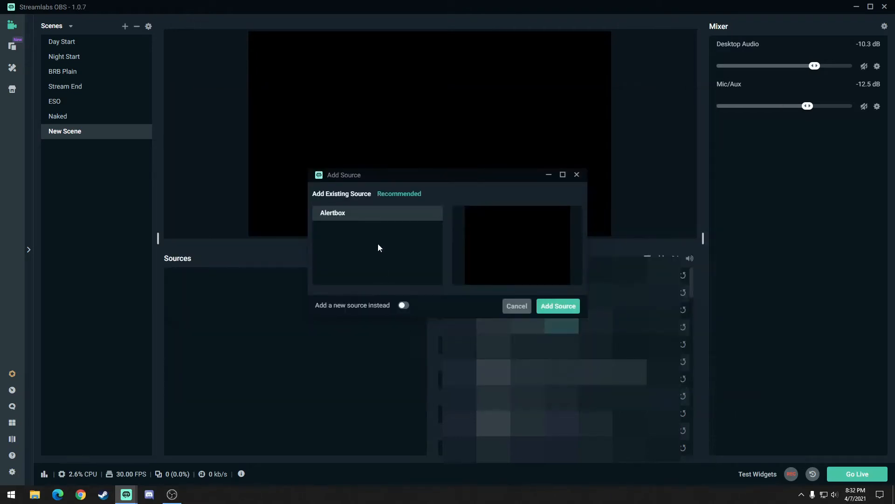
left_click(403, 306)
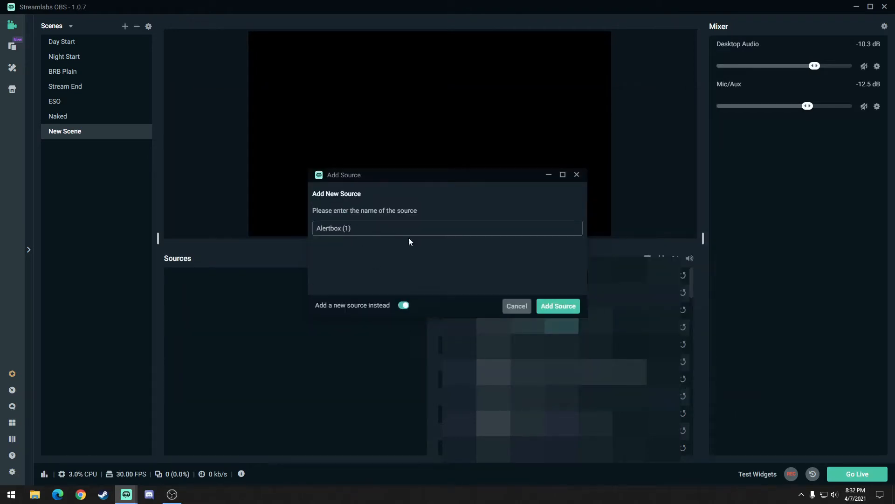
key("ctrl+a")
type("t")
left_click(558, 306)
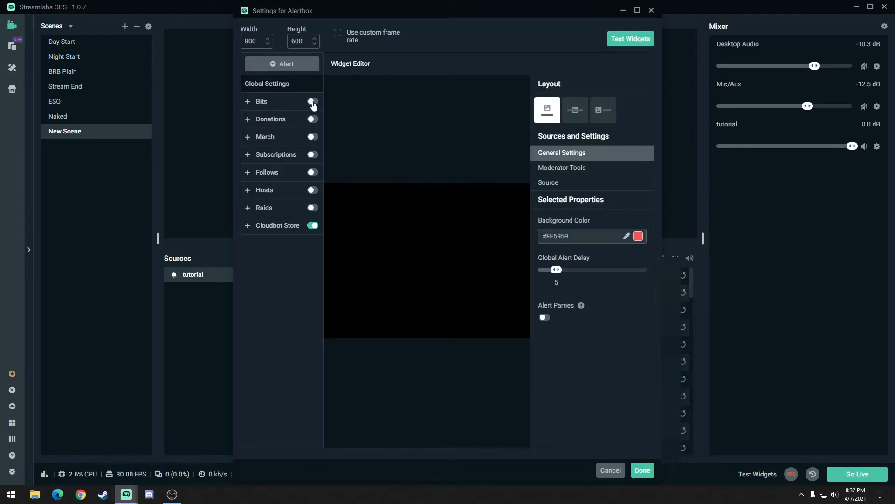
- Enable the Bits, Donations, Merch, Subscriptions, Follows, Hosts and Raids alerts in the alertbox settings
left_click(313, 119)
left_click(313, 137)
left_click(317, 154)
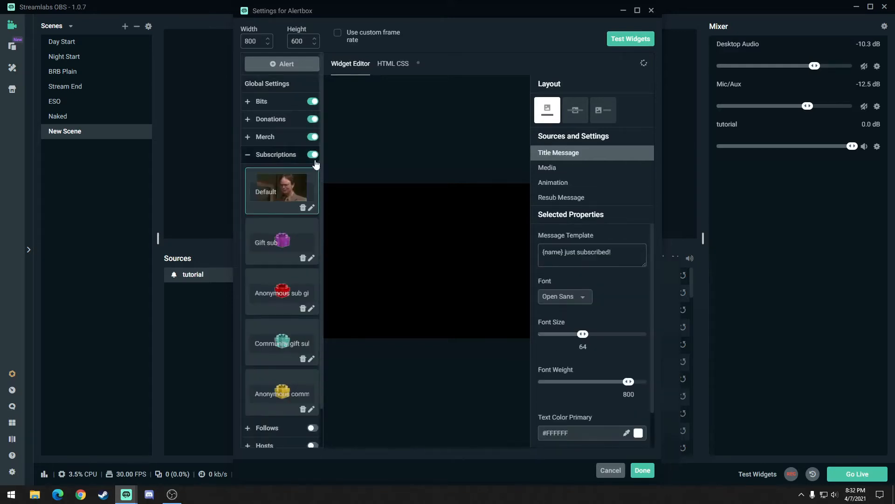
left_click(296, 159)
left_click(313, 172)
left_click(313, 190)
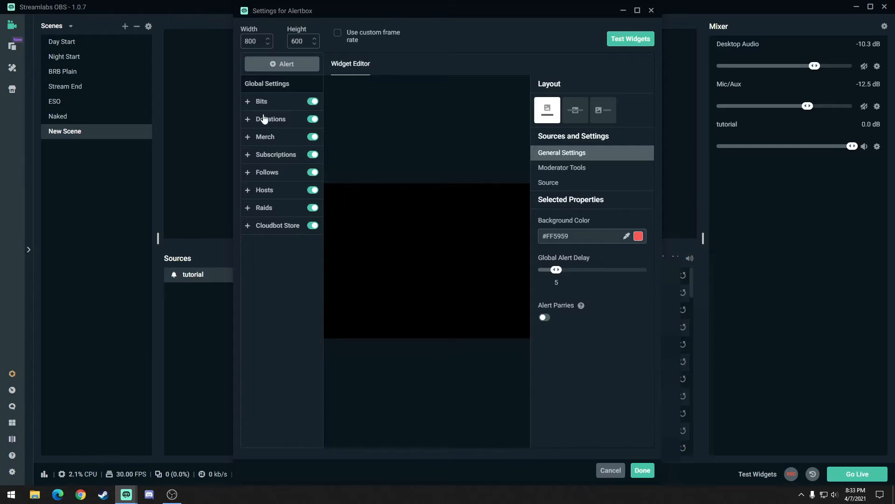
- Examine the alert types that can be added and the variations of the Bits alert, selecting default_1
left_click(274, 66)
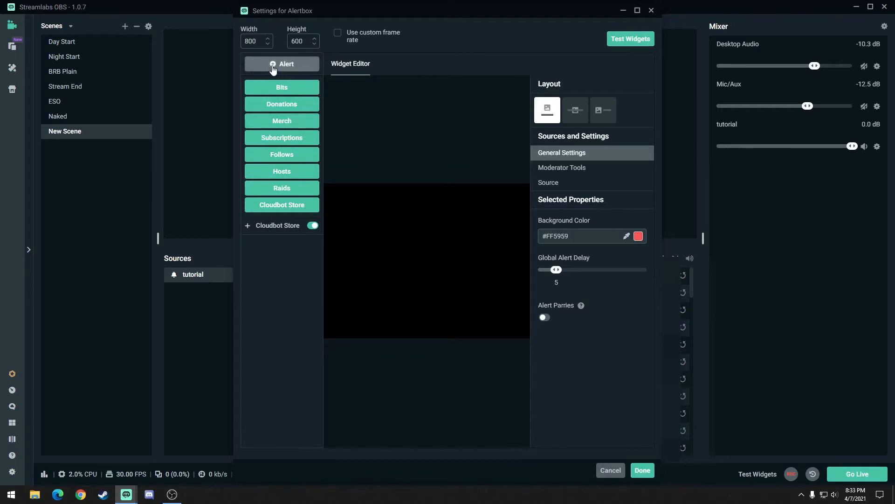
left_click(273, 66)
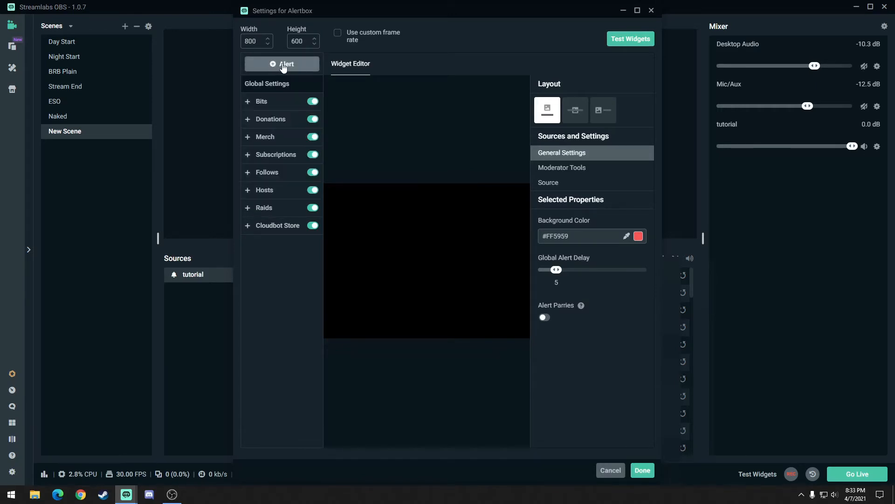
left_click(252, 104)
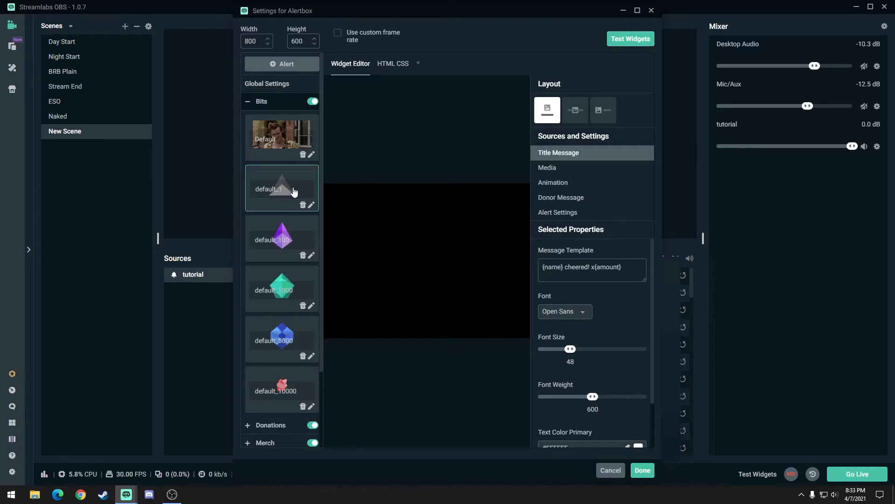
left_click(285, 233)
left_click(275, 291)
left_click(274, 145)
double_click(273, 140)
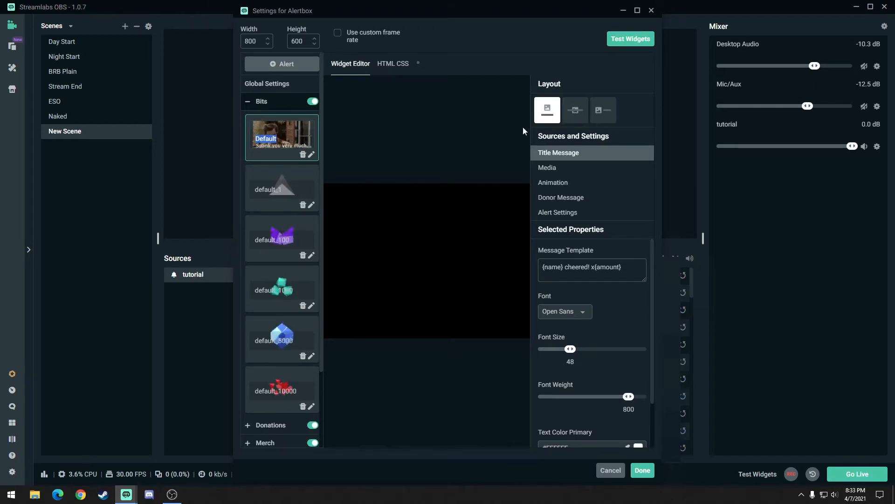
left_click(299, 177)
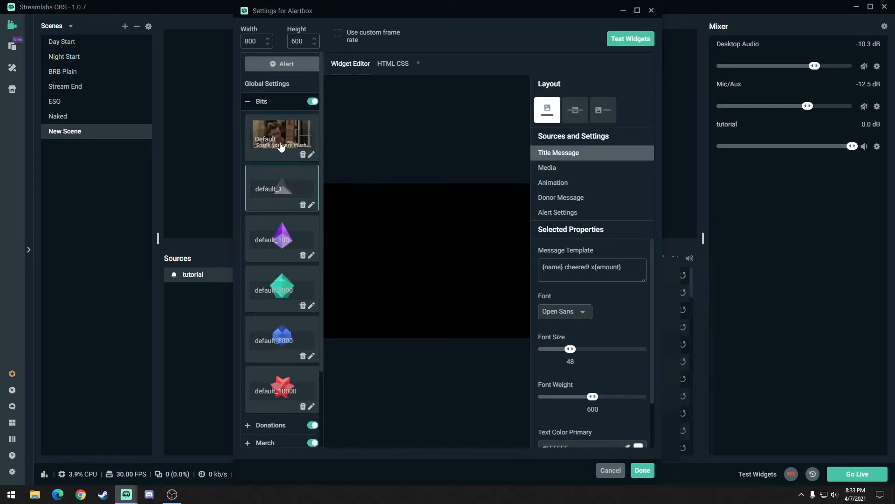
- Try the two alternative layouts on the default_1 bits alert and restore the image-above-text layout
left_click(573, 119)
left_click(601, 117)
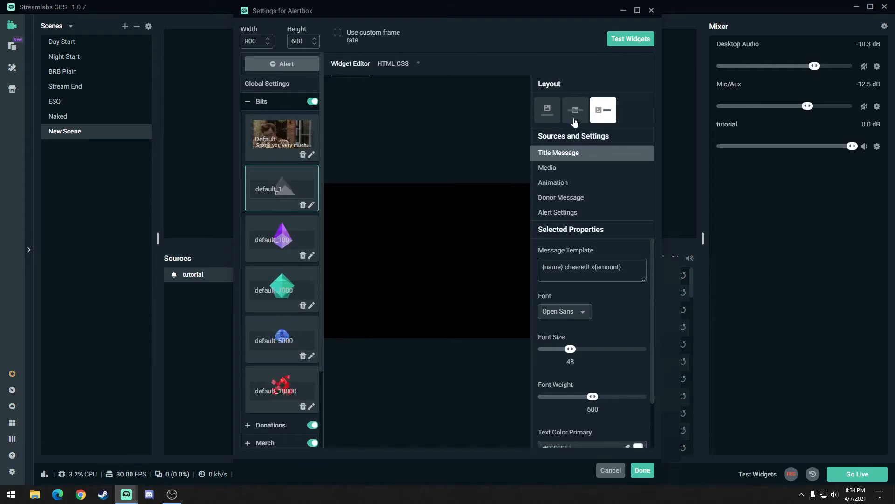
left_click(550, 114)
- Review the default_1 alert's media, media gallery, animation, donor message and trigger settings, and close the alertbox settings
left_click(561, 172)
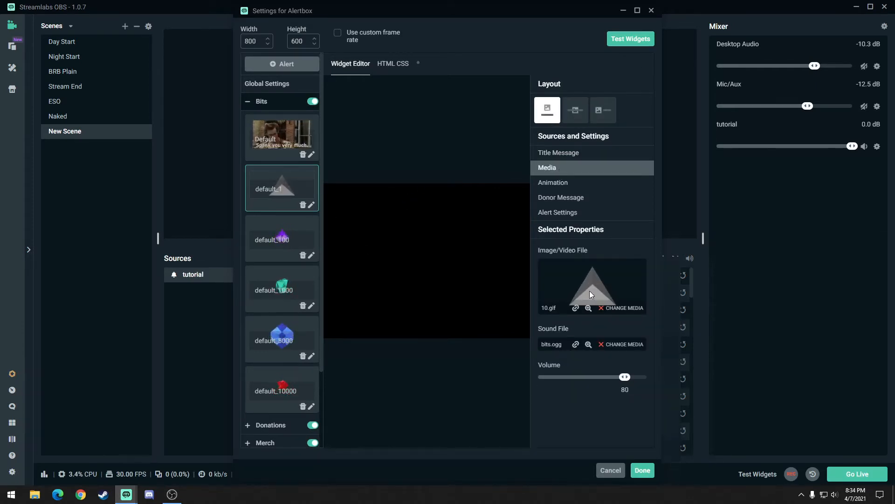
left_click(615, 310)
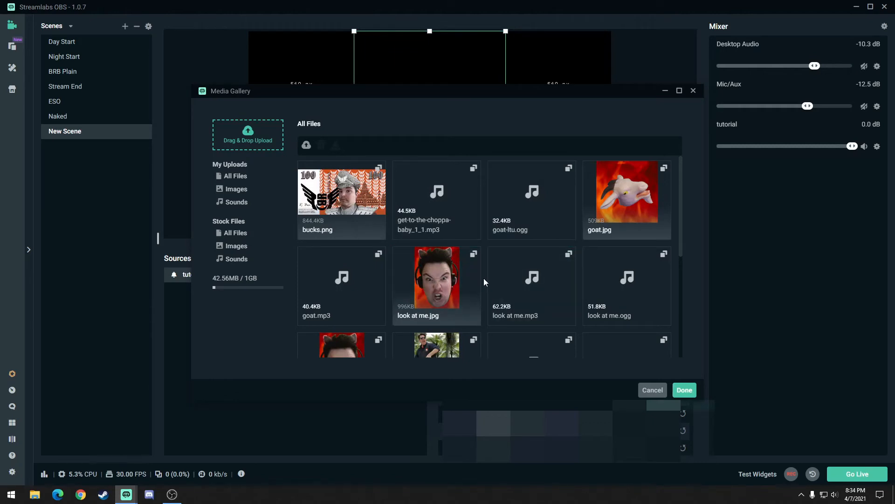
left_click(653, 391)
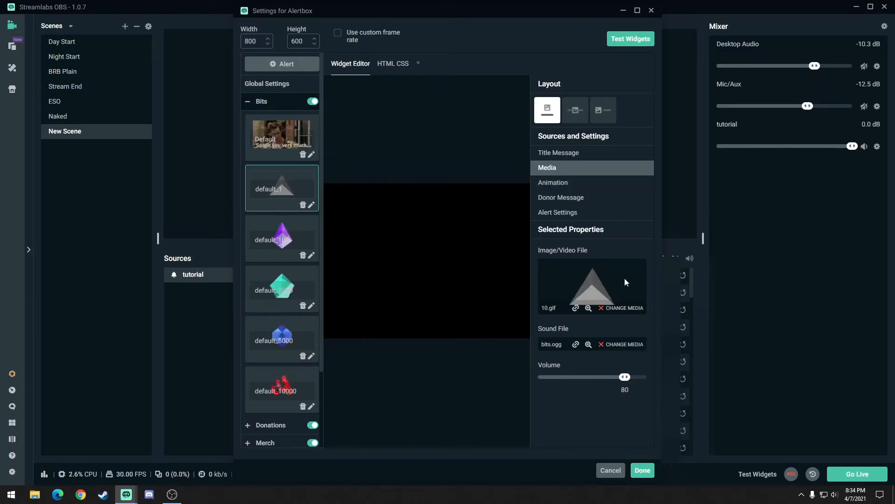
left_click(571, 186)
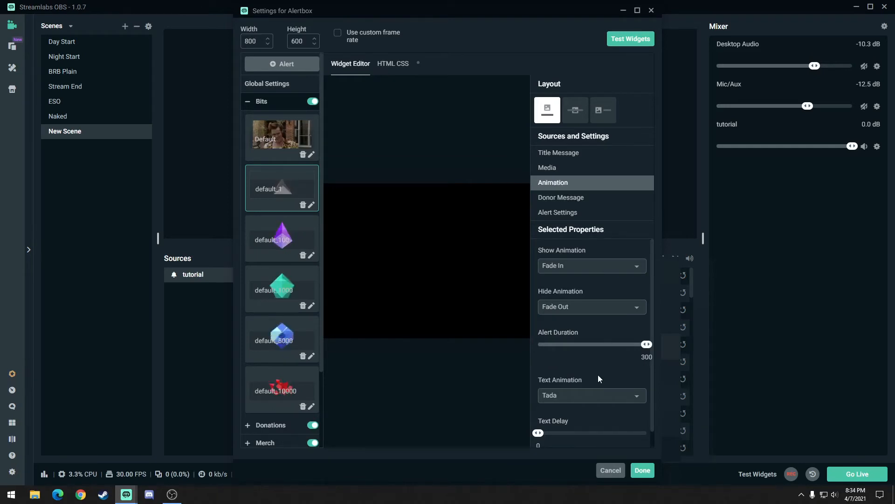
left_click(587, 397)
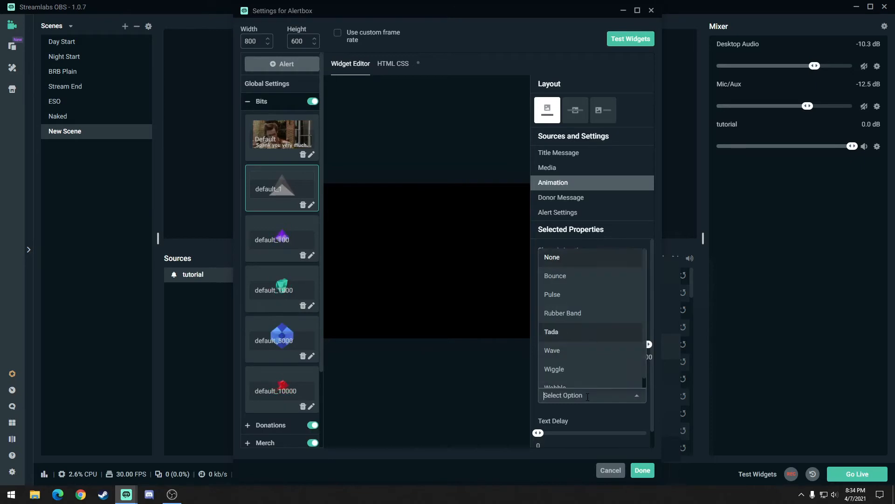
left_click(462, 368)
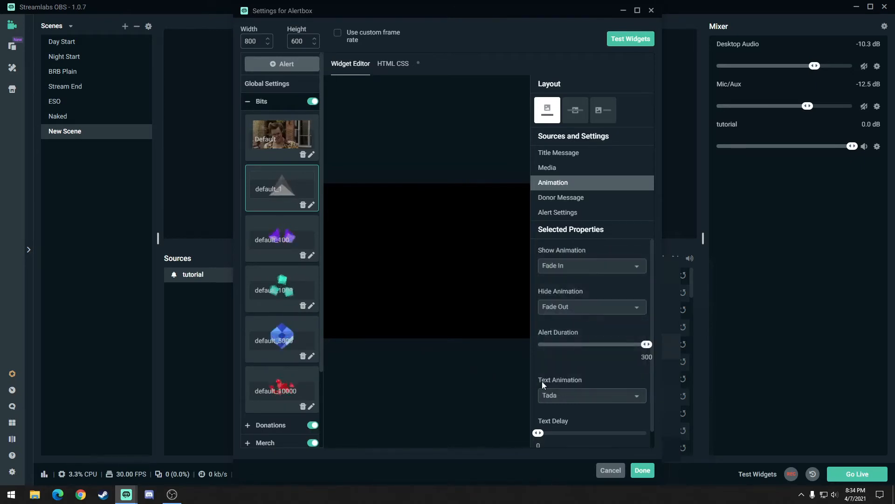
scroll(575, 391, "down", 1)
left_click(566, 199)
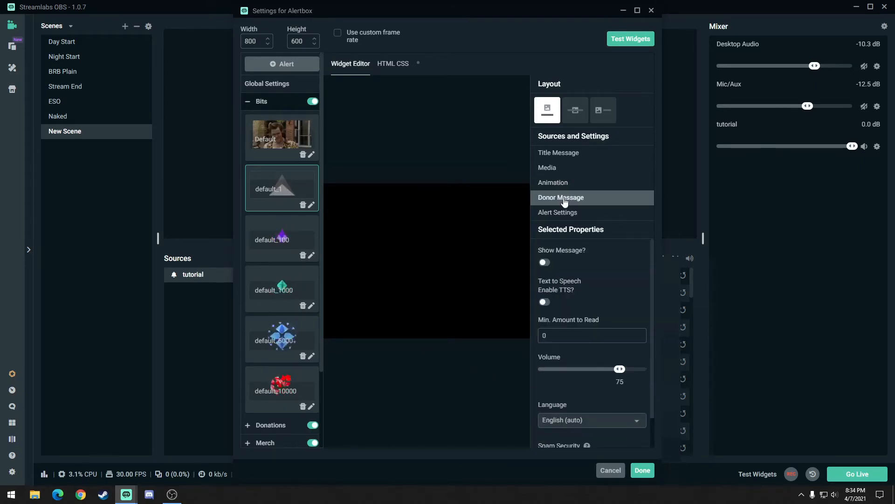
left_click(570, 213)
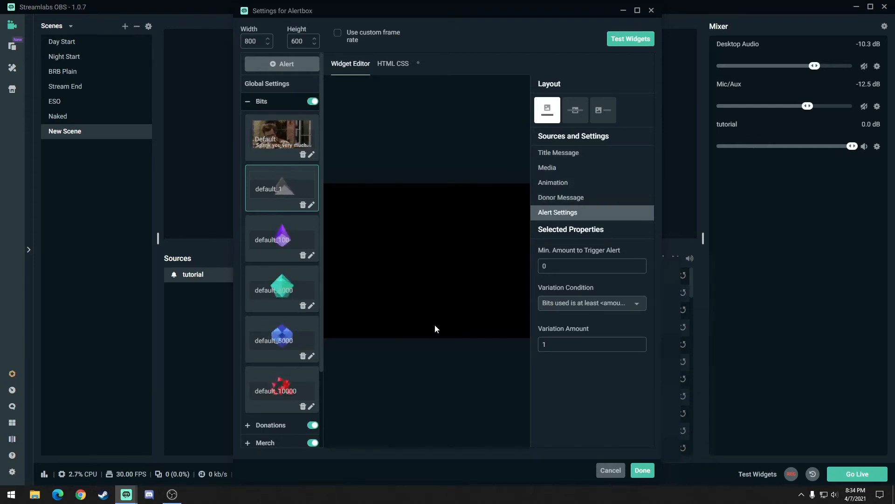
left_click(641, 471)
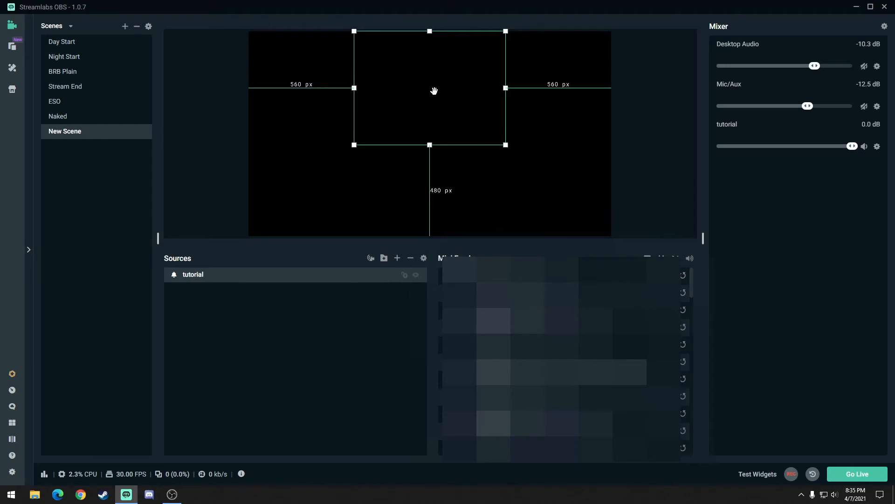
- Enlarge the tutorial alertbox on the canvas and shift it to about 488 px from the canvas's left edge and 324 px above its bottom edge
left_click_drag(505, 145, 421, 115)
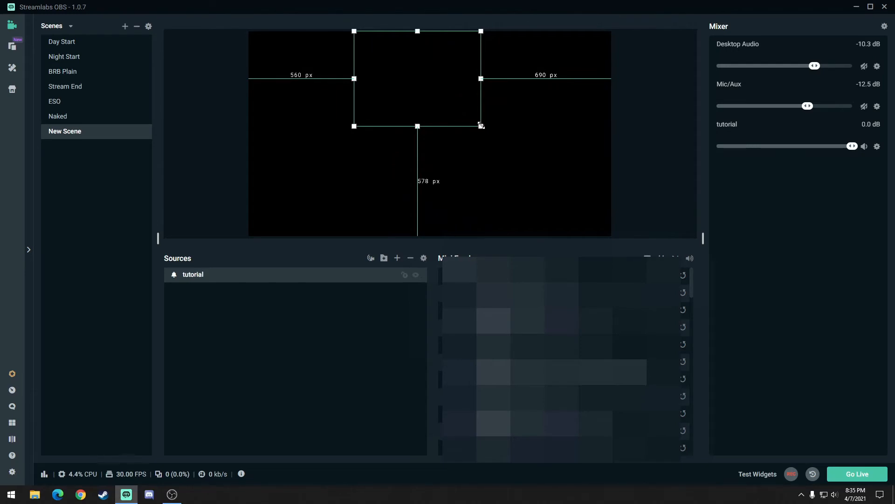
left_click_drag(483, 127, 543, 174)
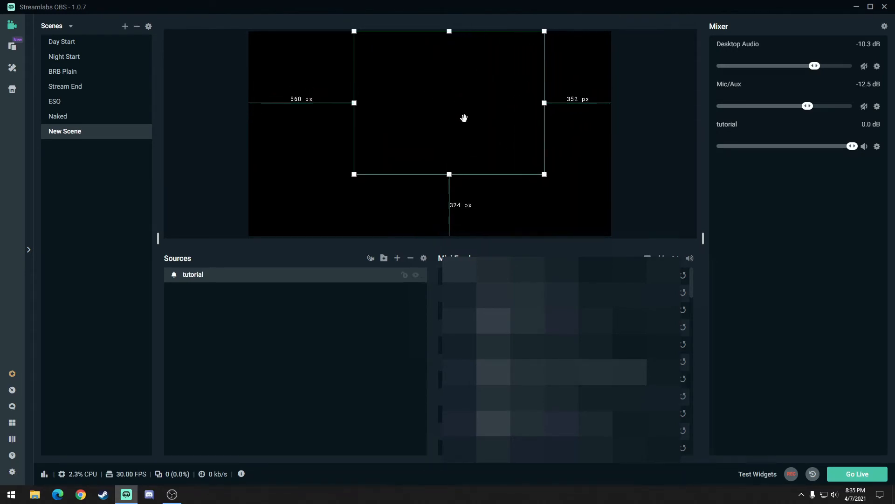
left_click_drag(464, 117, 451, 116)
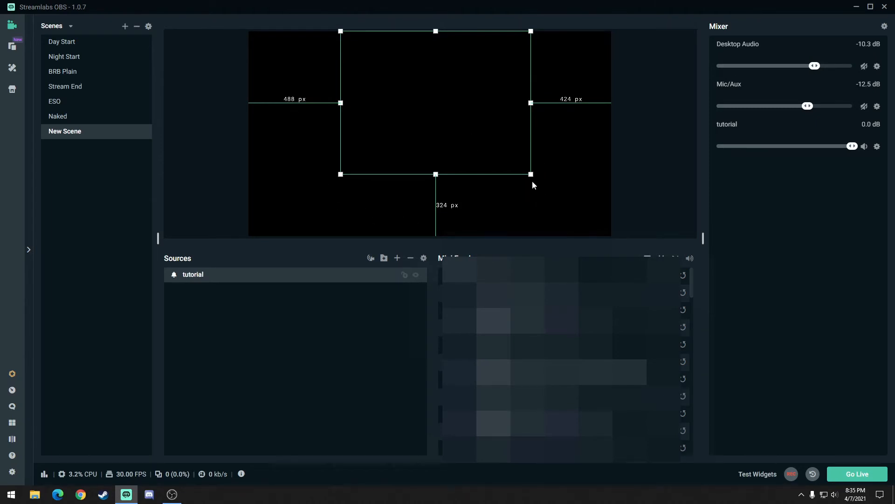
mouse_move(532, 174)
left_mouse_down()
mouse_move(516, 154)
mouse_move(522, 174)
left_mouse_up()
- Run the test widgets for the follow, subscription, donation, bits and host alerts
left_click(745, 473)
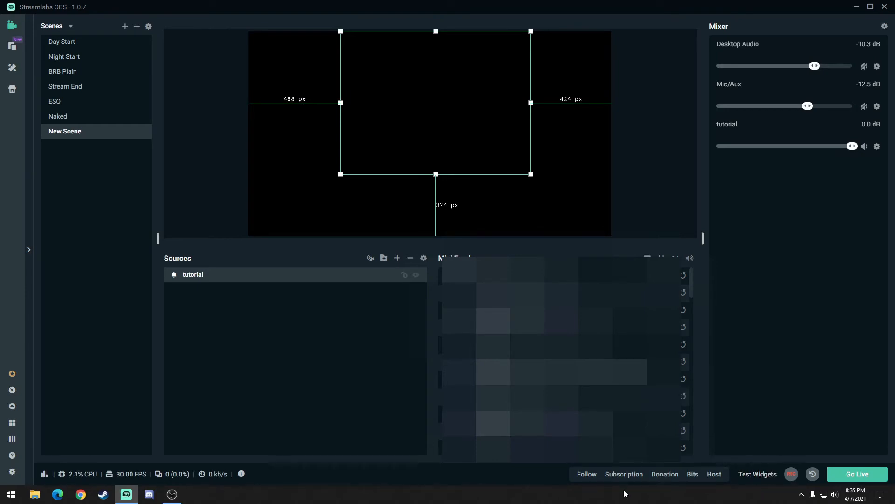
left_click(586, 476)
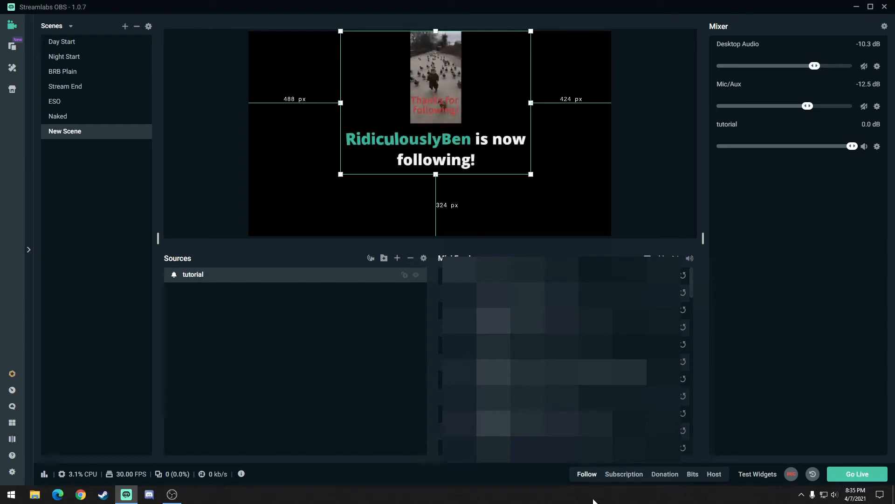
left_click(620, 476)
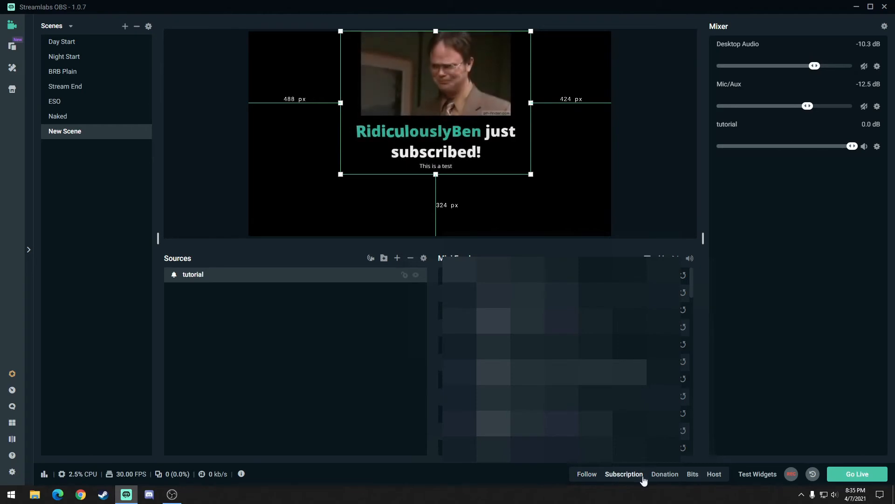
left_click(664, 480)
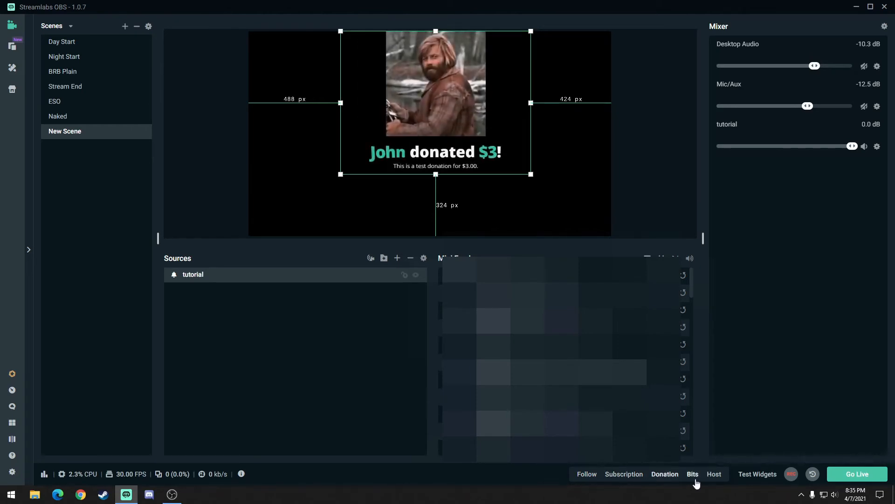
left_click(693, 476)
left_click(709, 481)
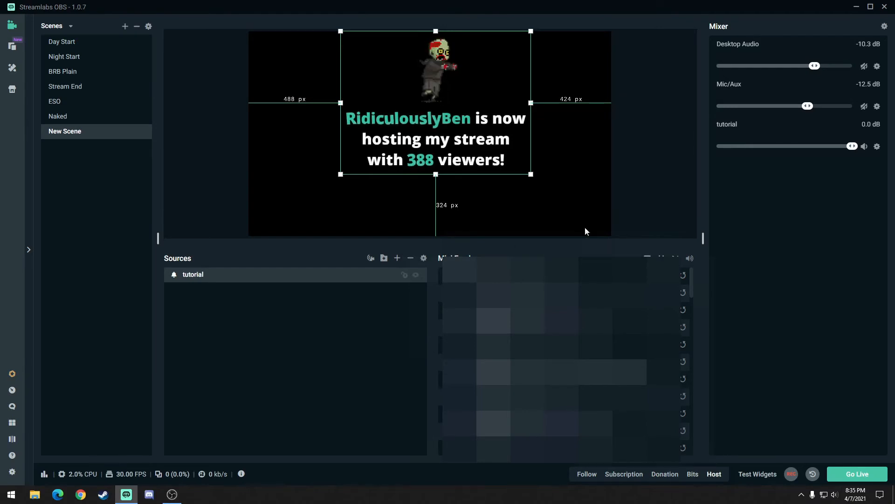
- Remove the tutorial alertbox source from the new scene
left_click(412, 262)
key("Return")
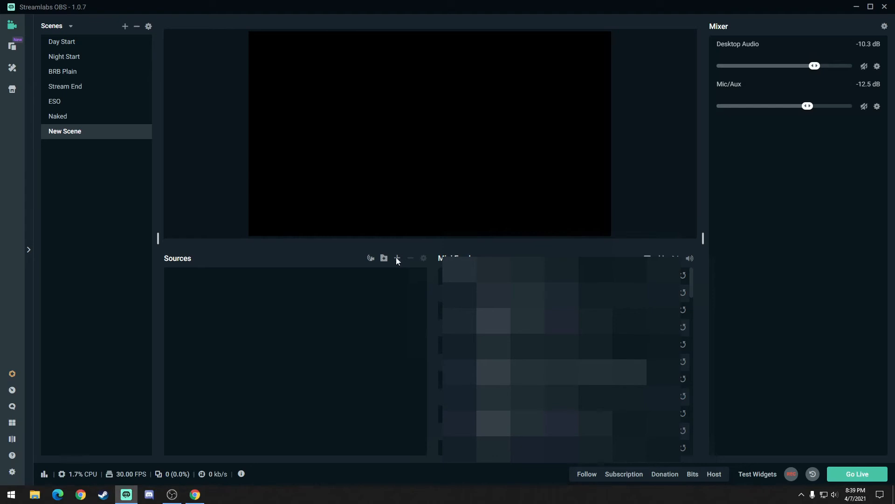
- Switch to Chrome and dismiss the logo maker promotion to reach the Streamlabs dashboard
left_click(195, 495)
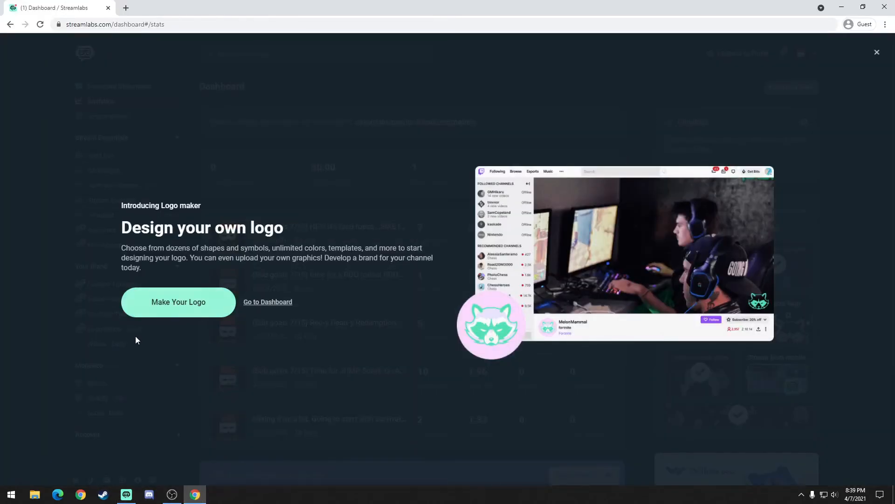
left_click(277, 303)
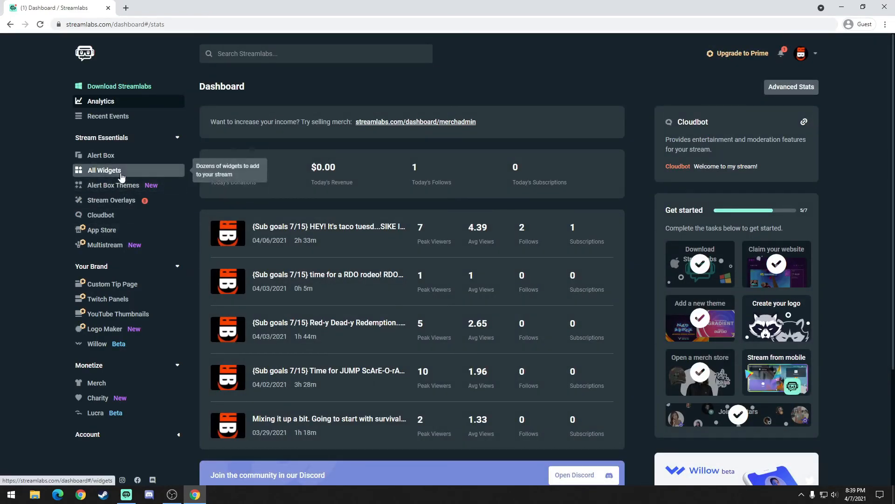
- Open the Alert Box widget page, review its general settings, and copy the widget URL
left_click(121, 176)
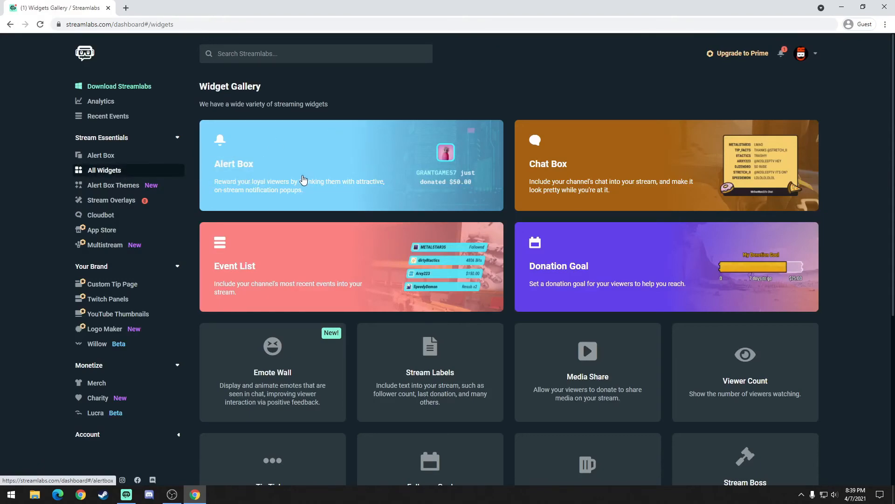
left_click(114, 159)
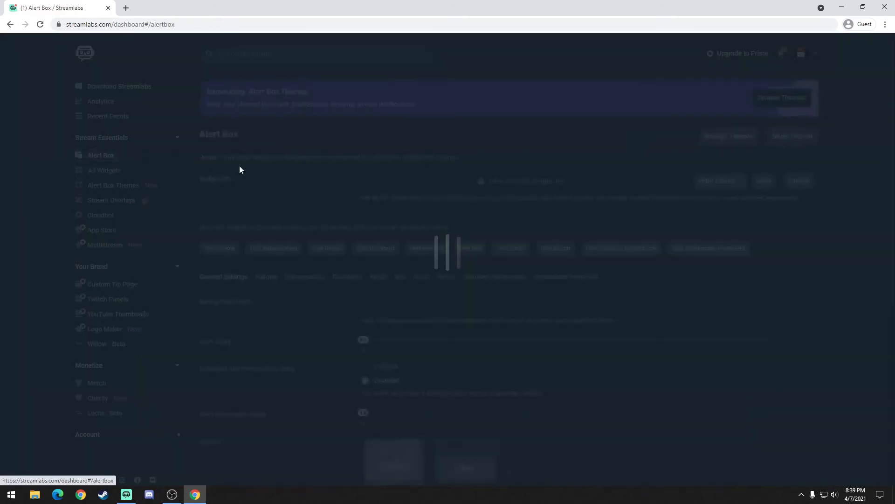
left_click(641, 187)
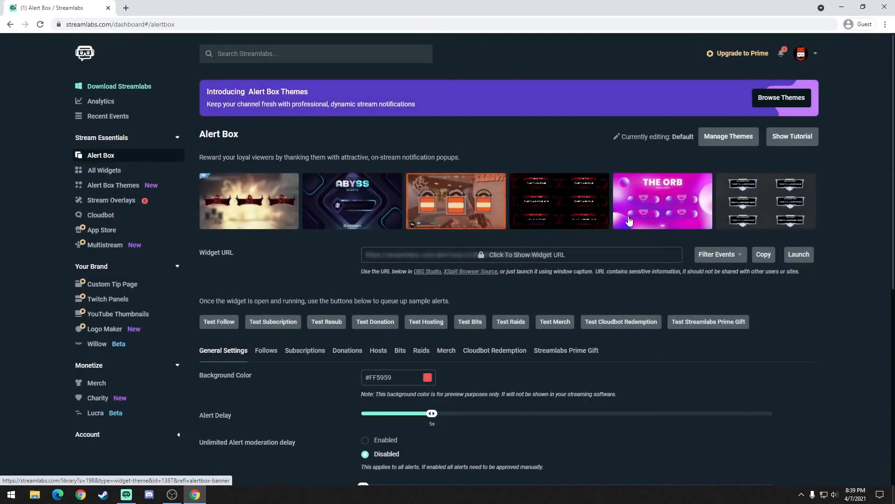
scroll(643, 383, "down", 3)
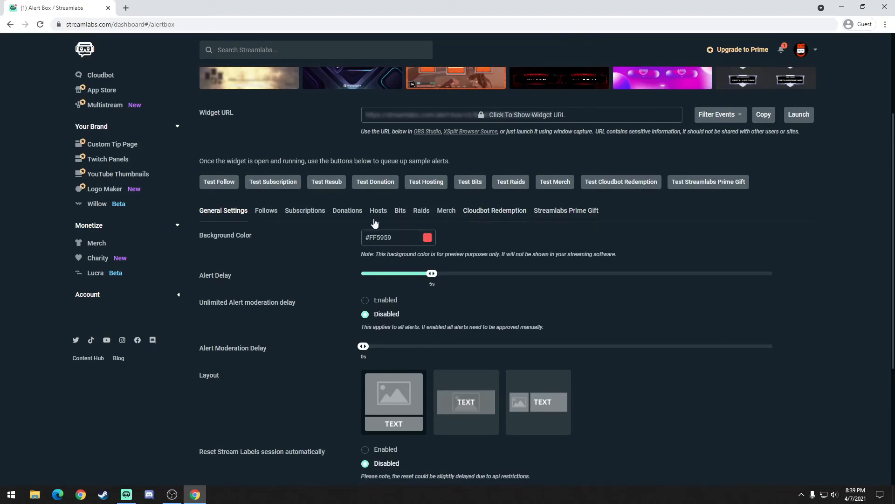
scroll(406, 394, "down", 4)
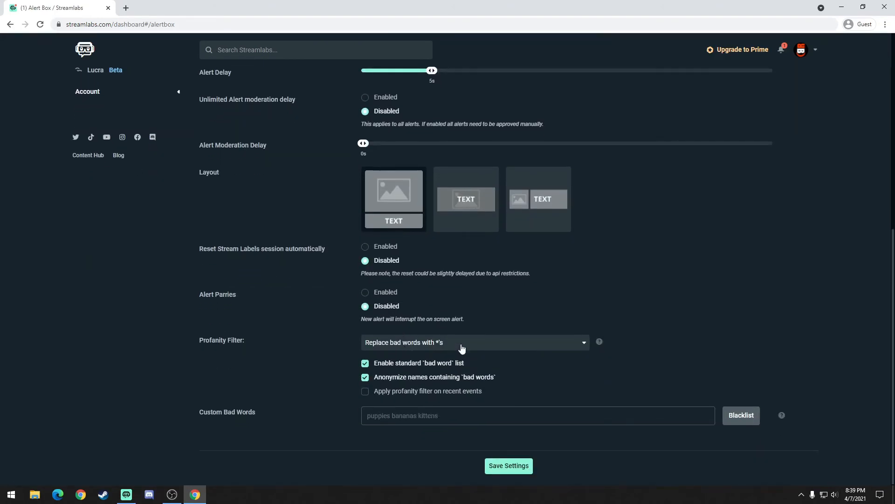
scroll(466, 346, "up", 7)
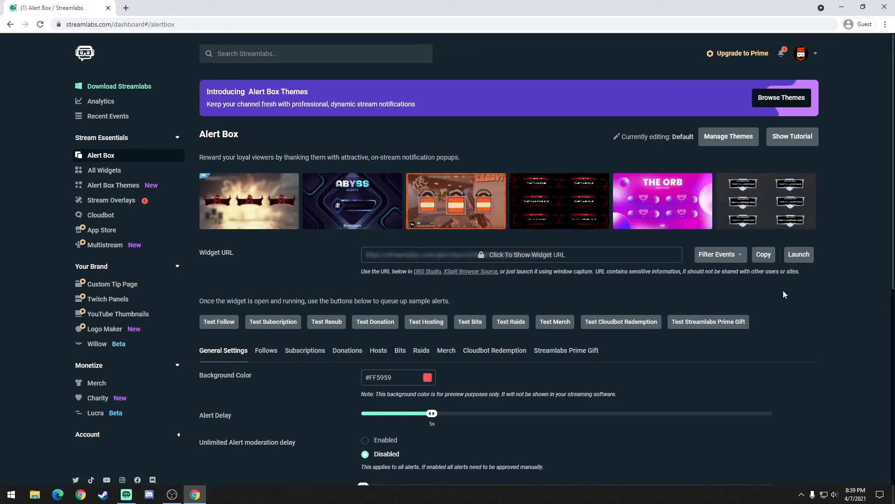
left_click(764, 256)
- Switch to Streamlabs OBS and add a new Browser Source to New Scene using the copied alert box widget URL
left_click(126, 495)
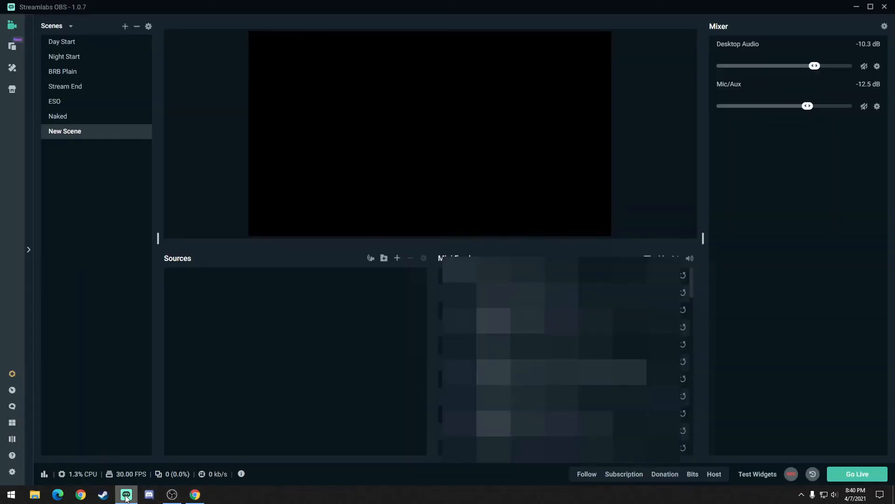
left_click(396, 259)
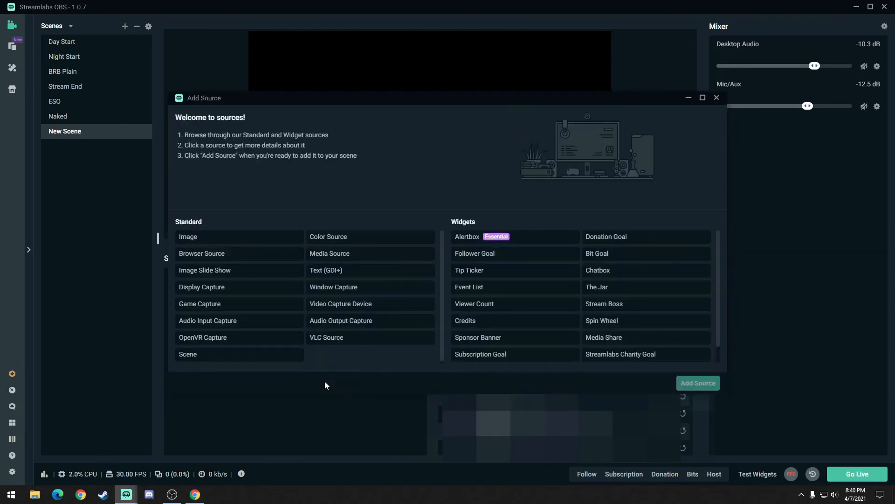
left_click(227, 257)
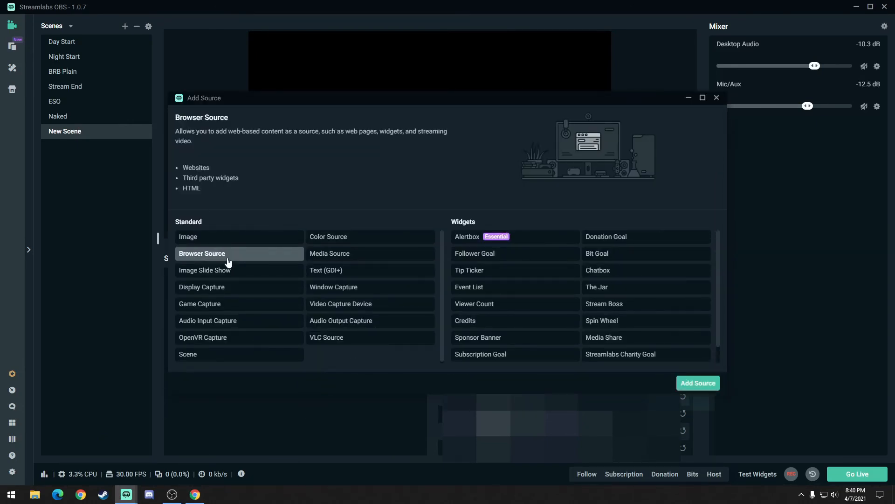
left_click(710, 385)
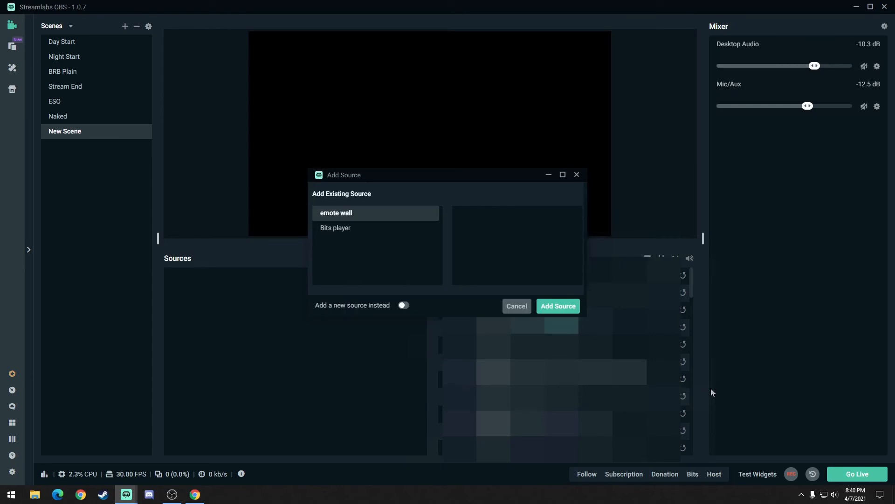
left_click(404, 306)
left_click(545, 303)
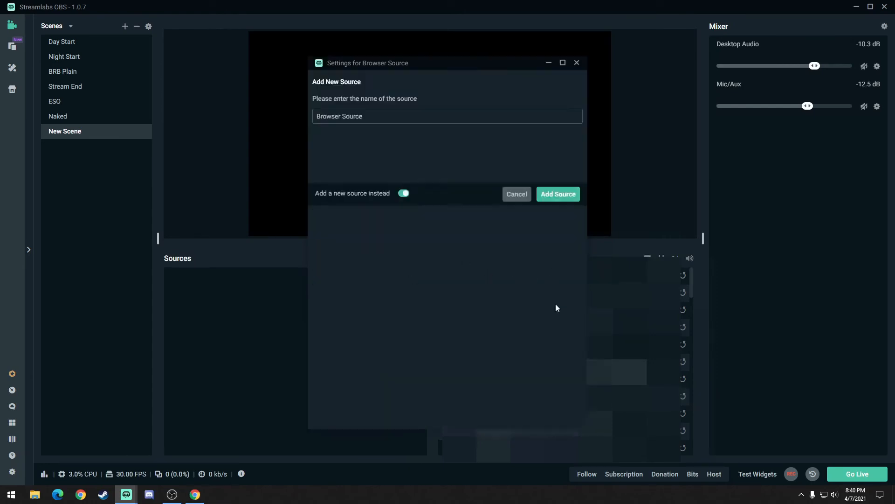
left_click_drag(532, 194, 382, 195)
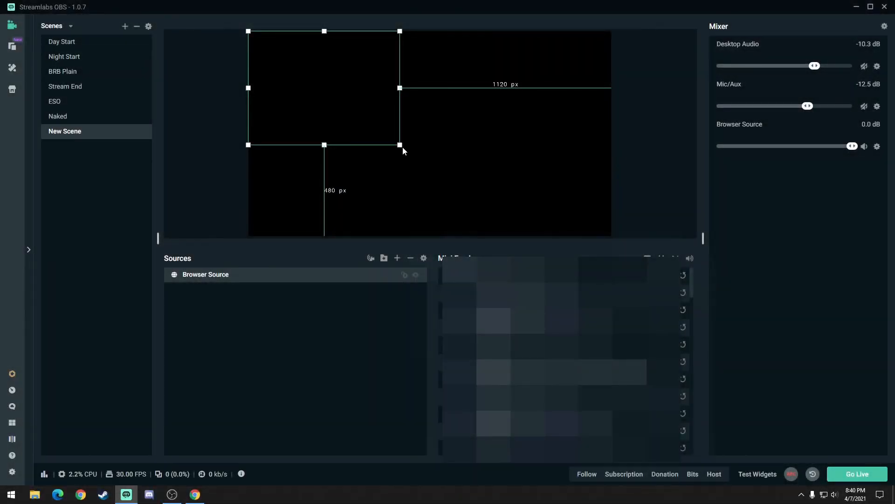
- Enlarge the browser source on the canvas until it sits about 987 px from the canvas's right edge and 380 px above its bottom edge
left_click(406, 152)
left_click(227, 278)
left_click(397, 258)
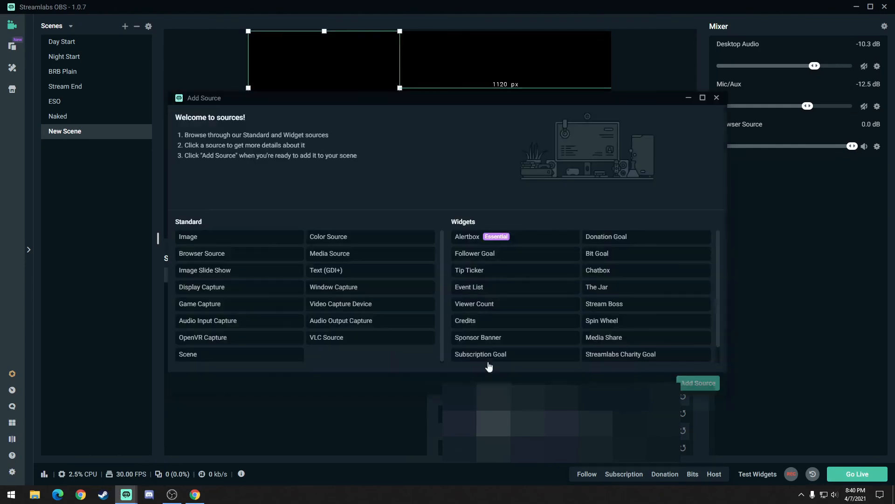
left_click(716, 98)
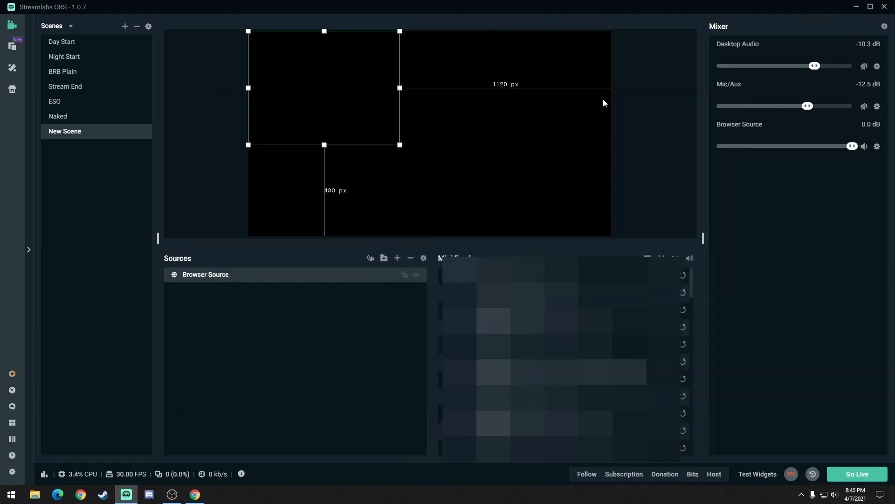
left_click(398, 147)
left_click(214, 278)
left_click_drag(398, 145, 427, 157)
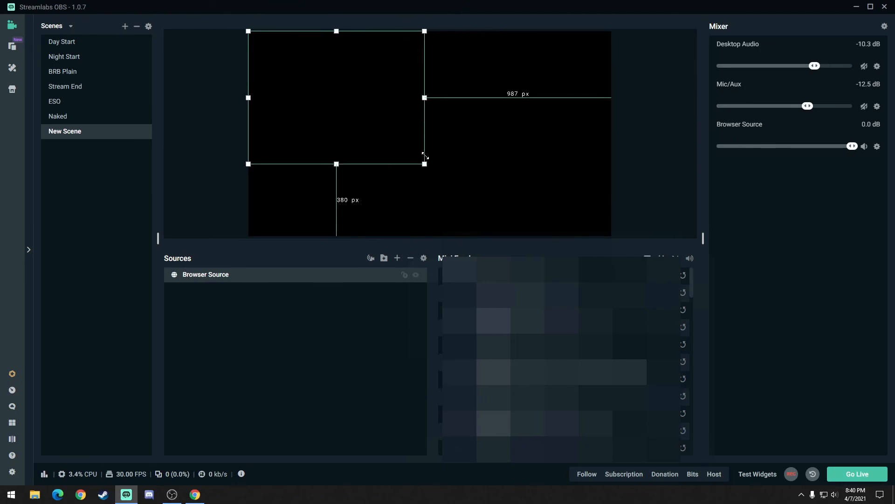
- Run the test widgets for the follow, subscription and donation alerts on the browser source
left_click(587, 475)
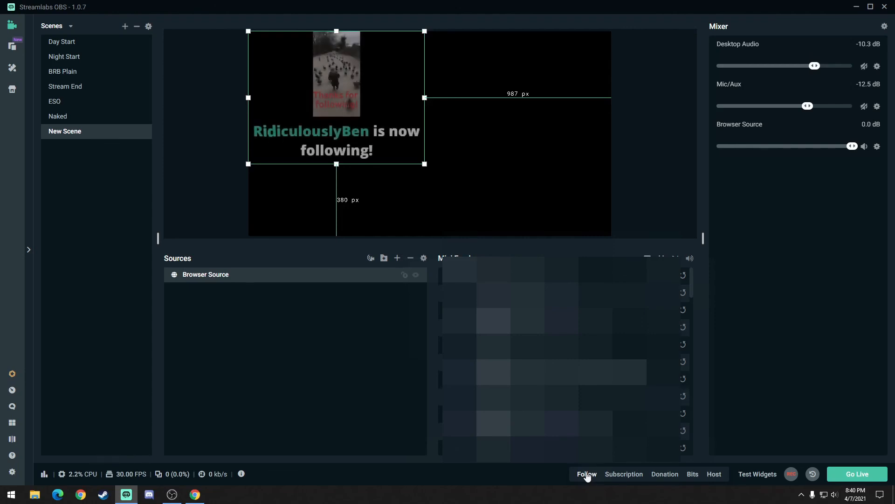
left_click(628, 480)
left_click(665, 480)
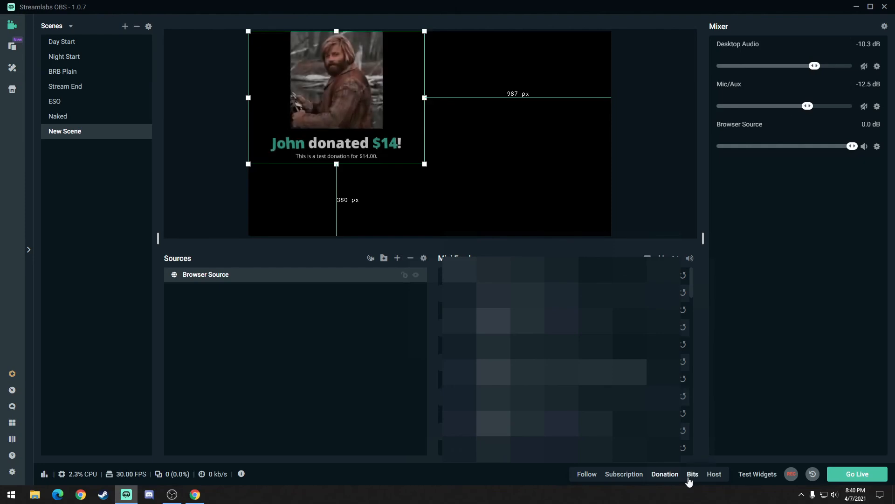